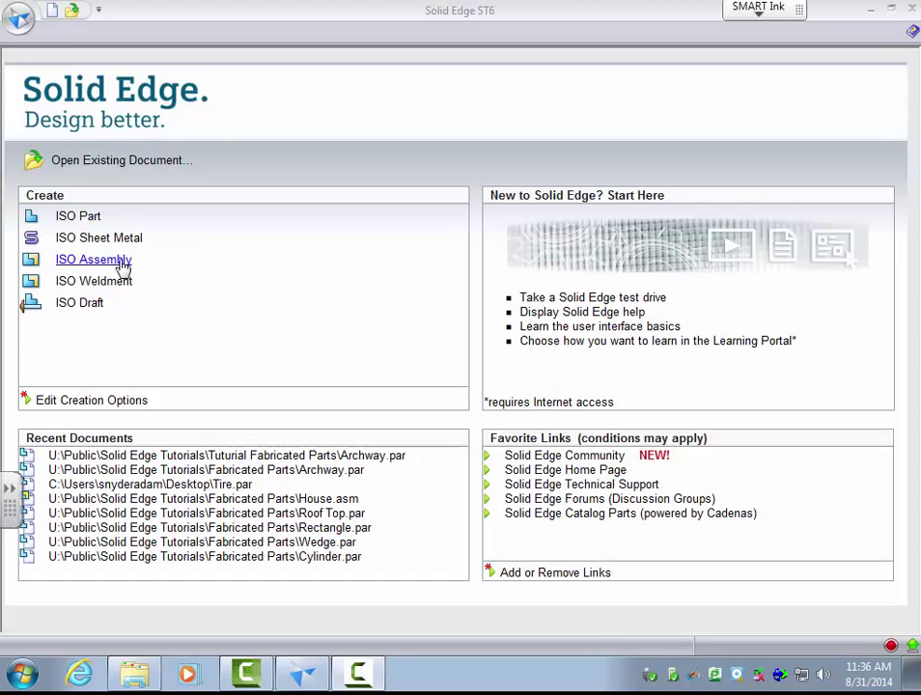
- Start an ISO assembly and save it as House.asm in USB20FD (E:) > Solid Edge Tutorials > Tutorial Assembly
left_click(121, 264)
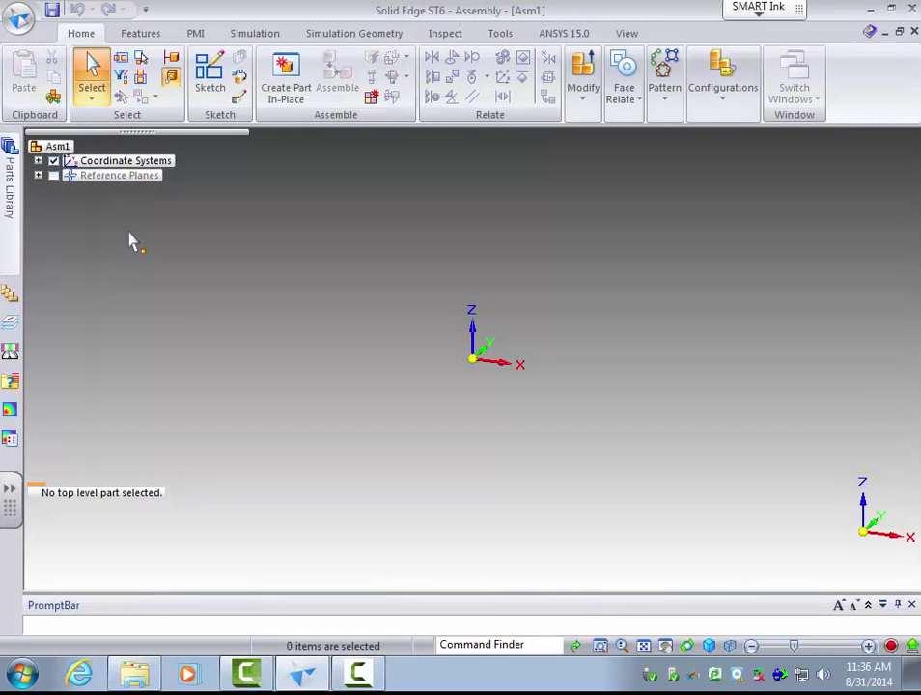
left_click(11, 18)
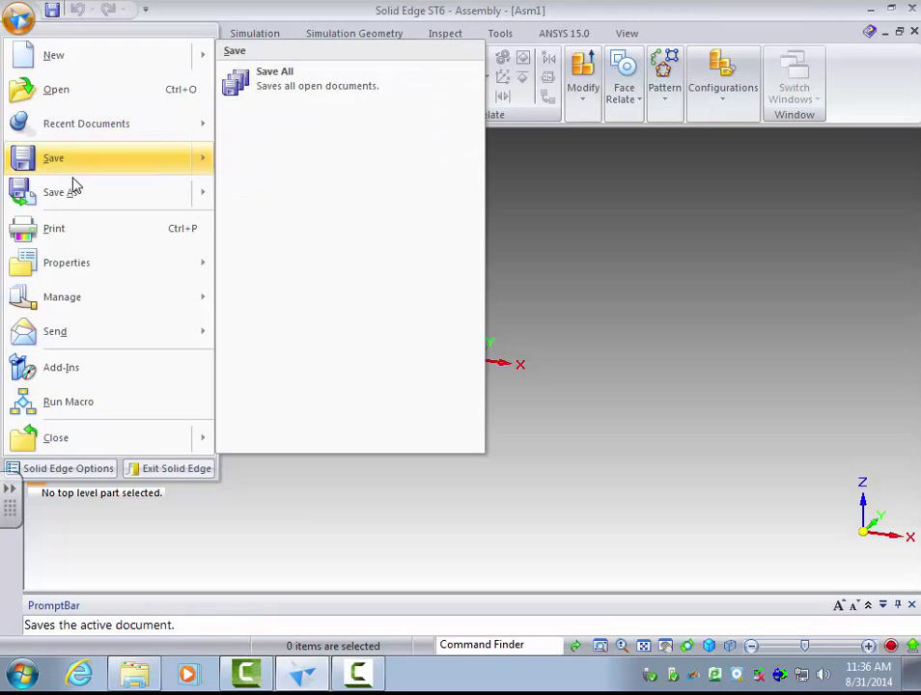
left_click(75, 186)
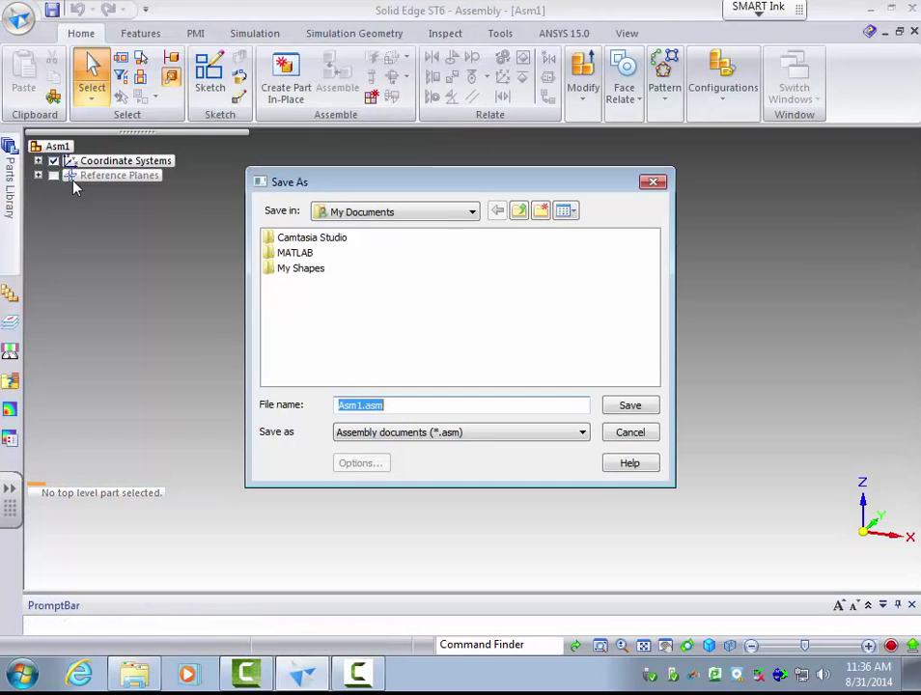
left_click(422, 213)
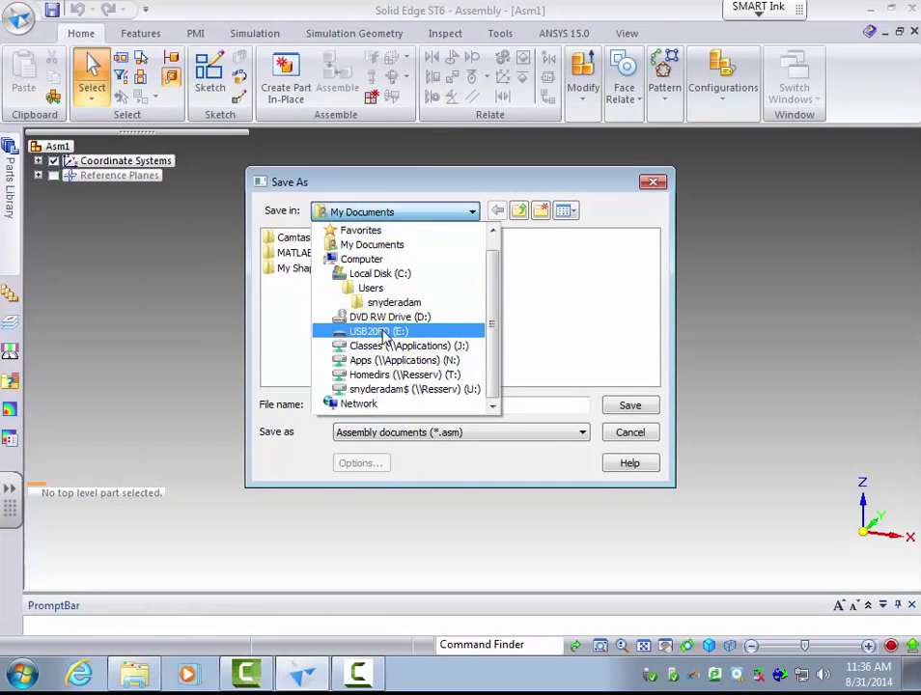
left_click(385, 332)
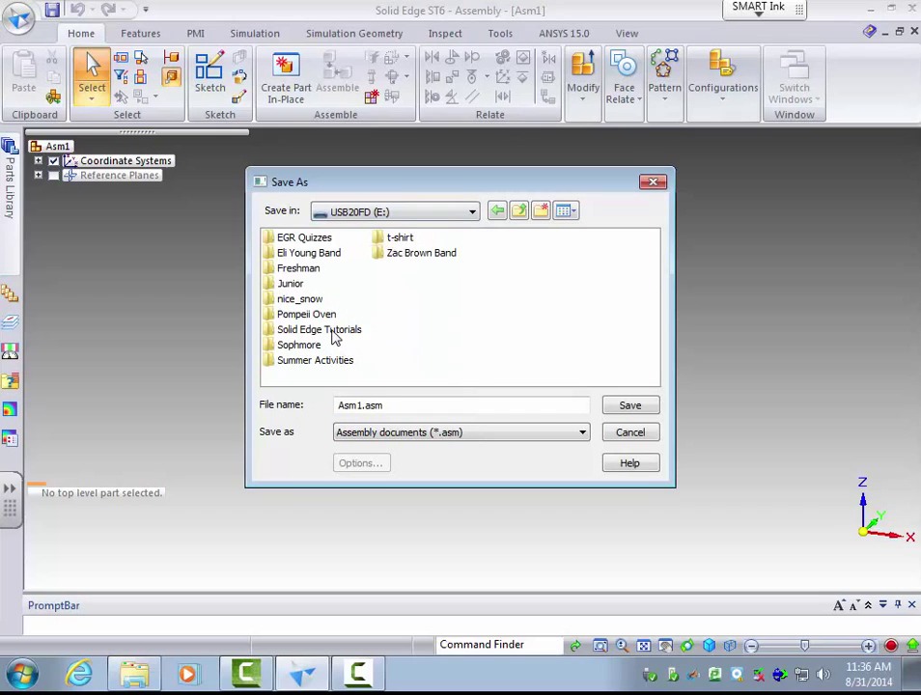
double_click(331, 332)
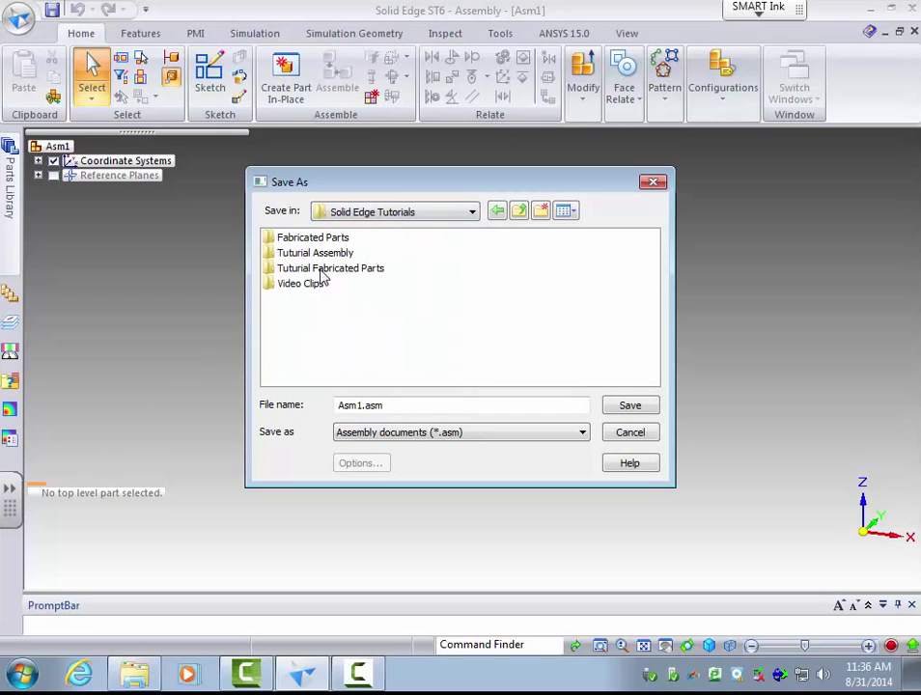
double_click(318, 255)
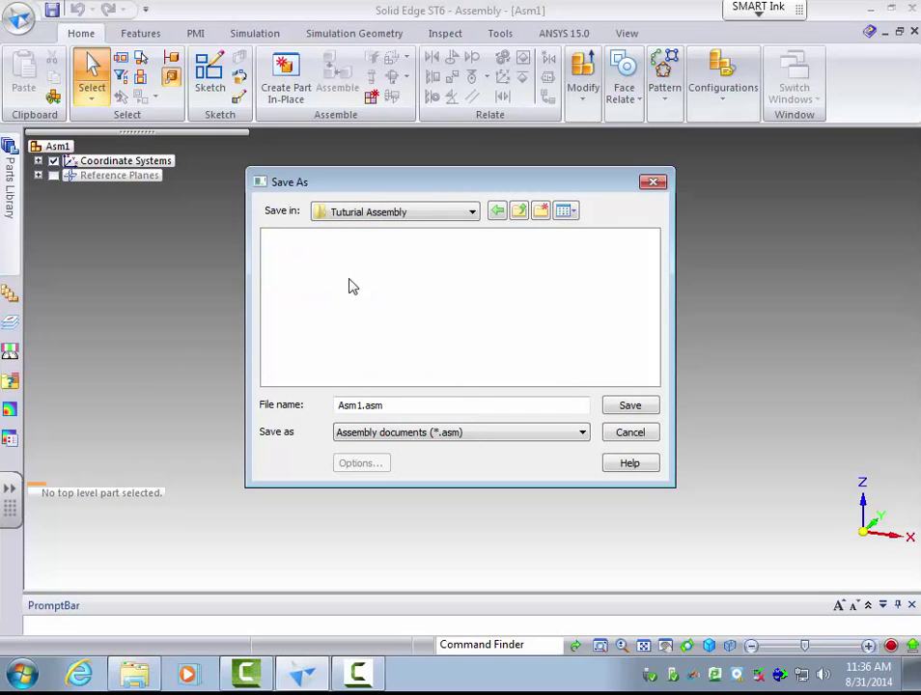
left_click_drag(362, 405, 194, 405)
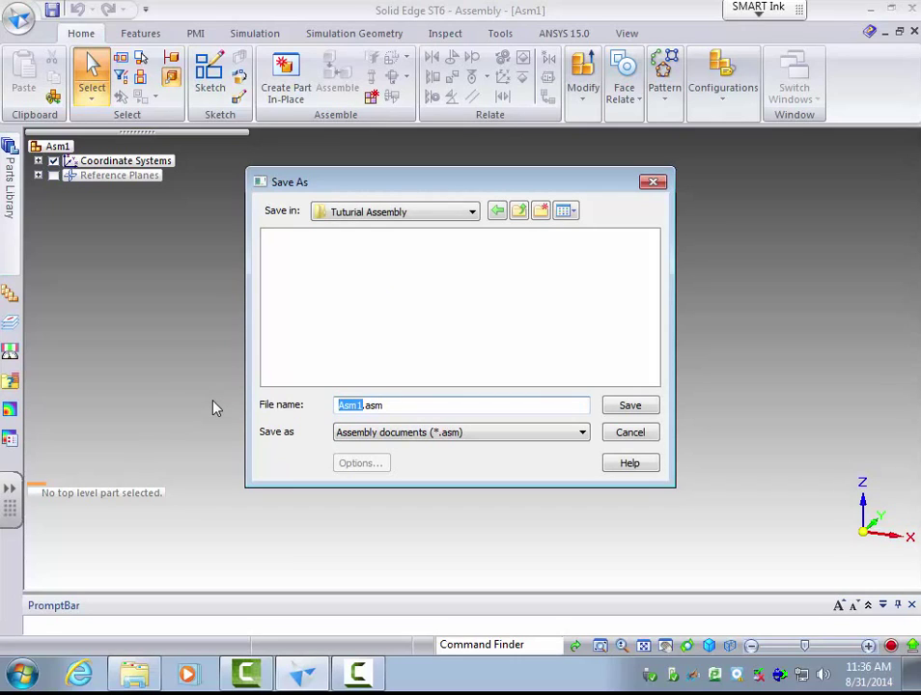
type("House")
left_click(630, 406)
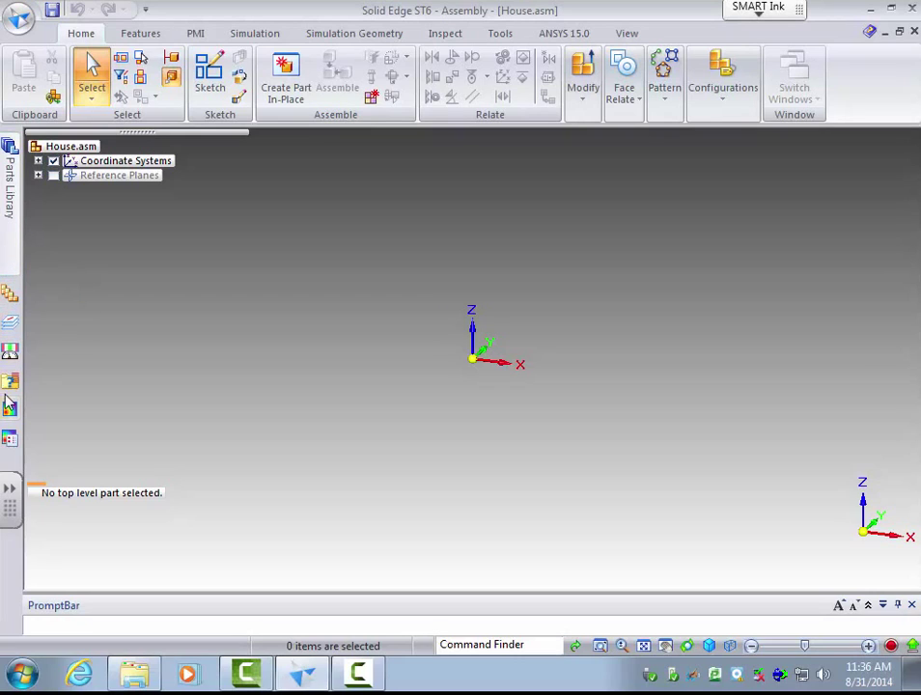
- Show the Parts Library side pane, briefly switching to Alternate Assemblies and back
left_click(9, 190)
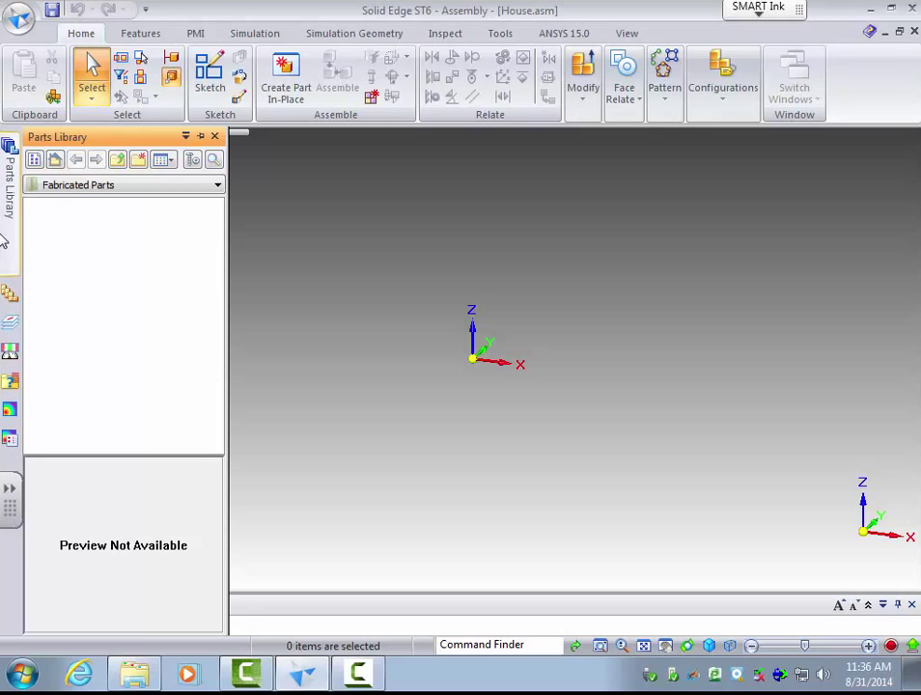
left_click(185, 137)
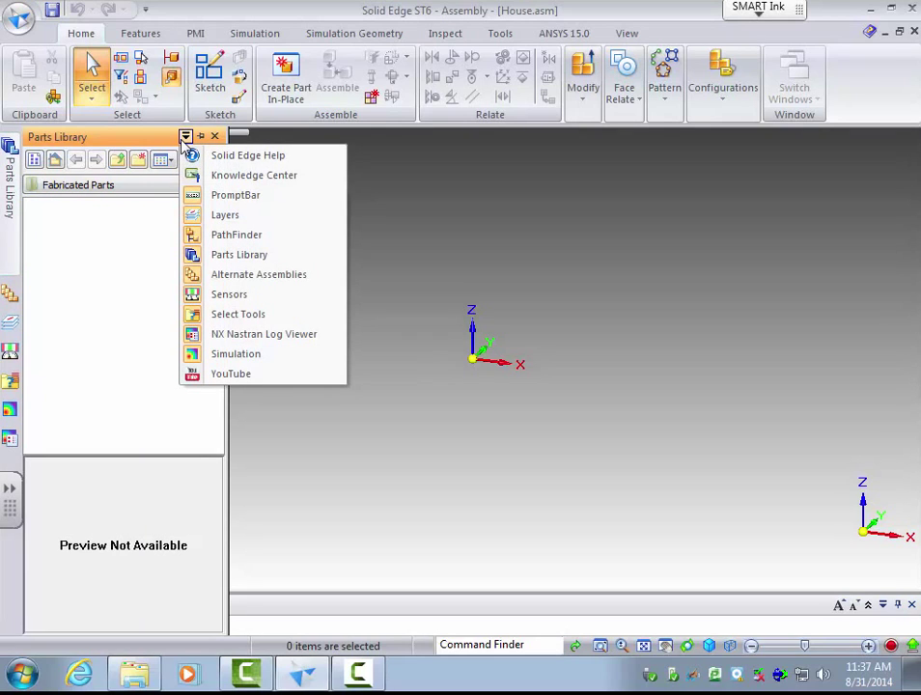
left_click(6, 296)
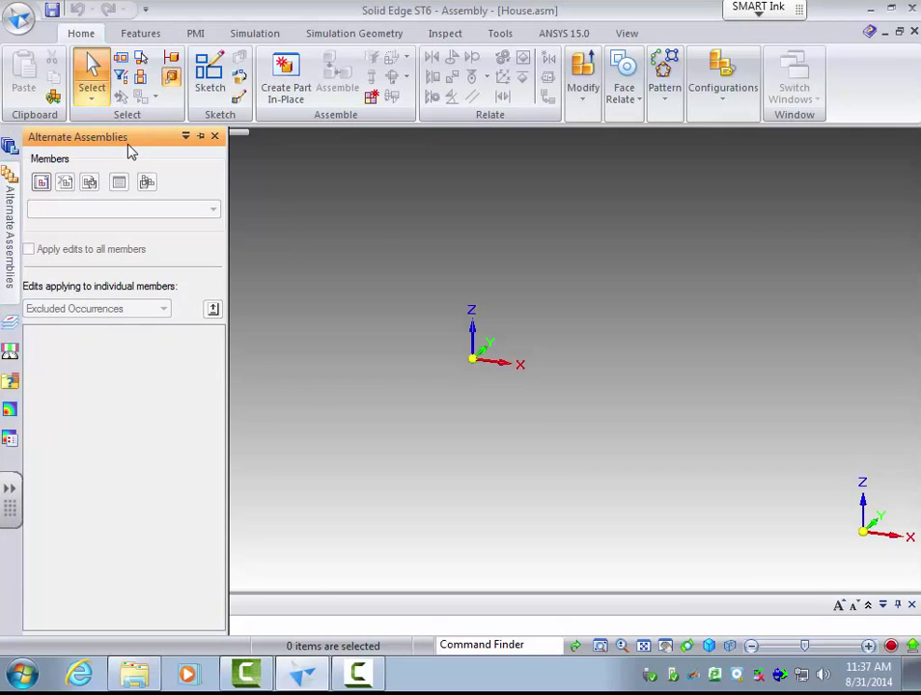
left_click(187, 137)
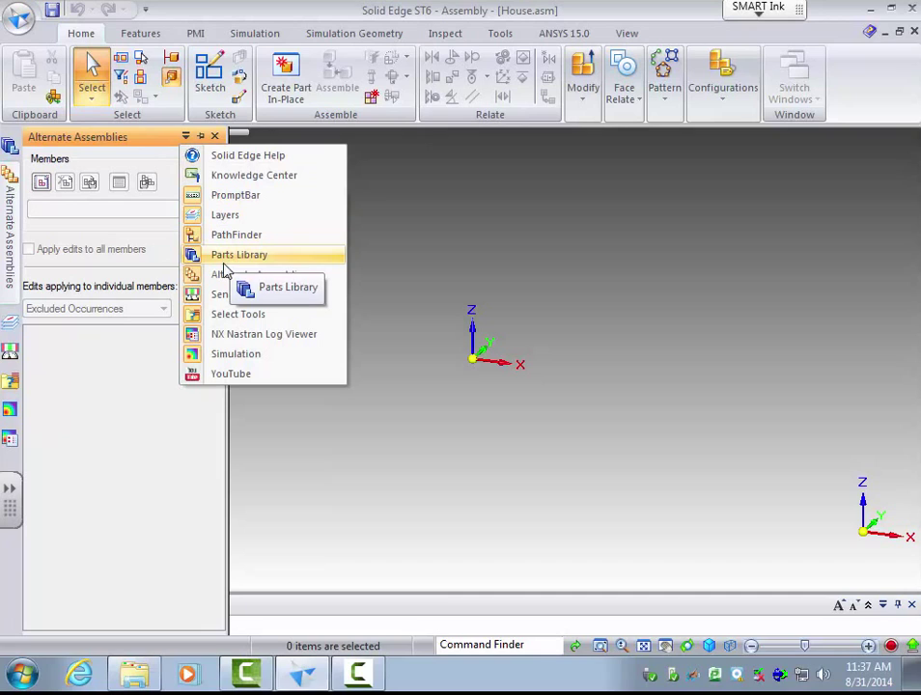
left_click(7, 154)
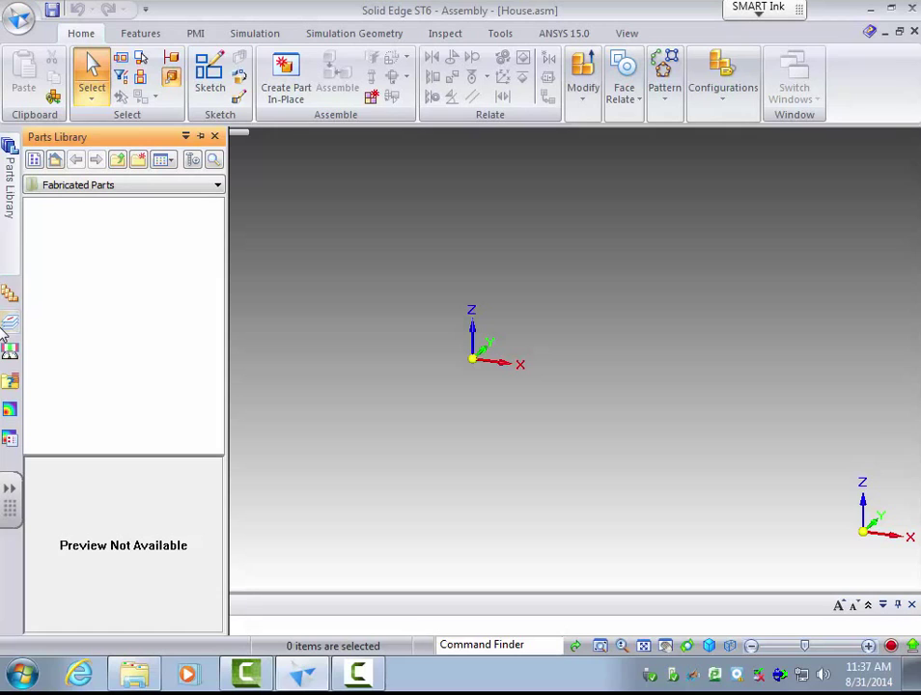
- Browse the Parts Library from USB20FD (E:) through Solid Edge Tutorials into Fabricated Parts
left_click(60, 188)
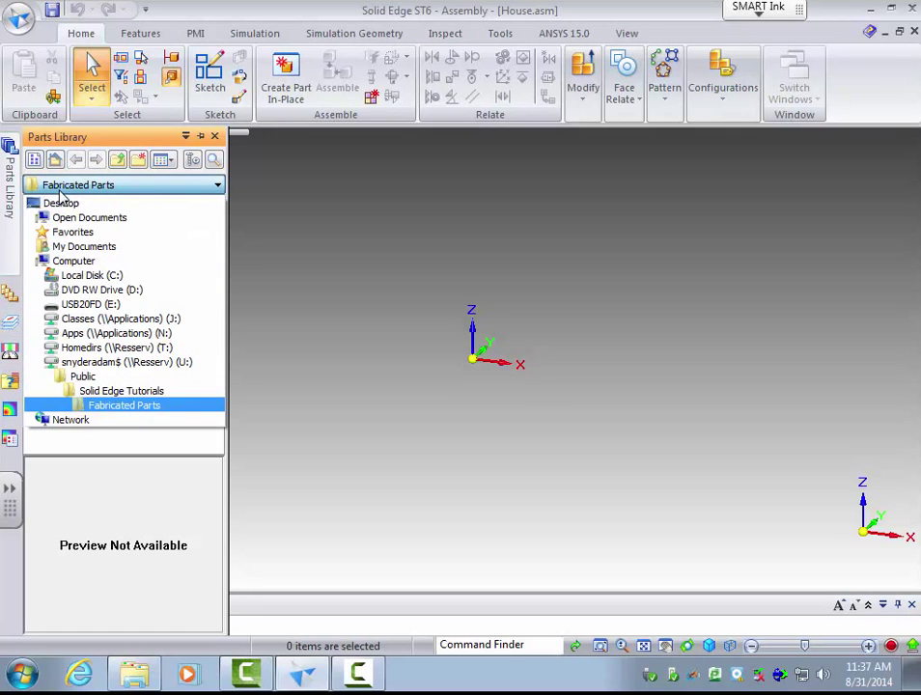
left_click(93, 306)
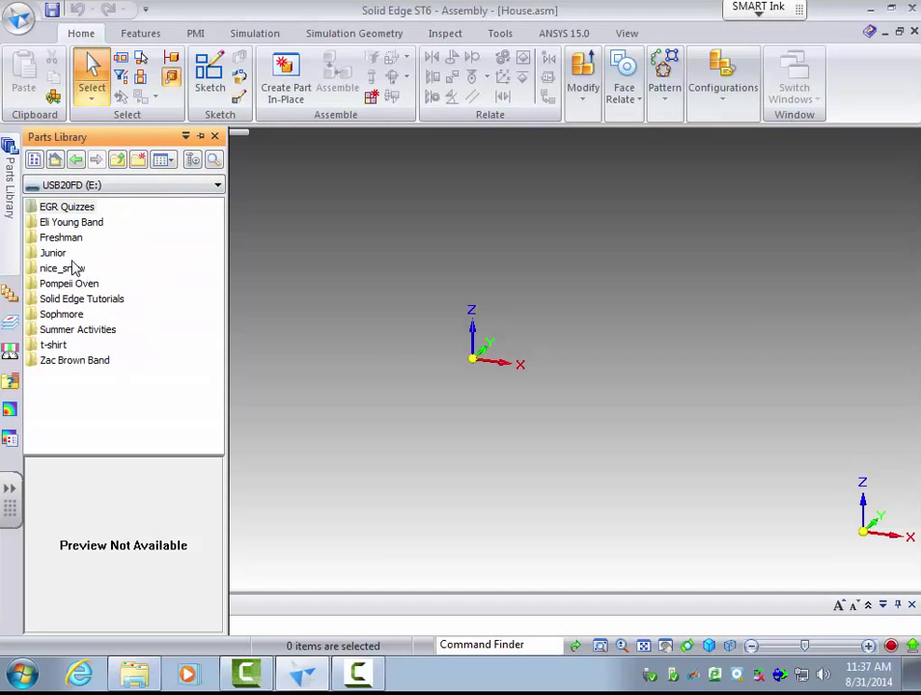
left_click(95, 305)
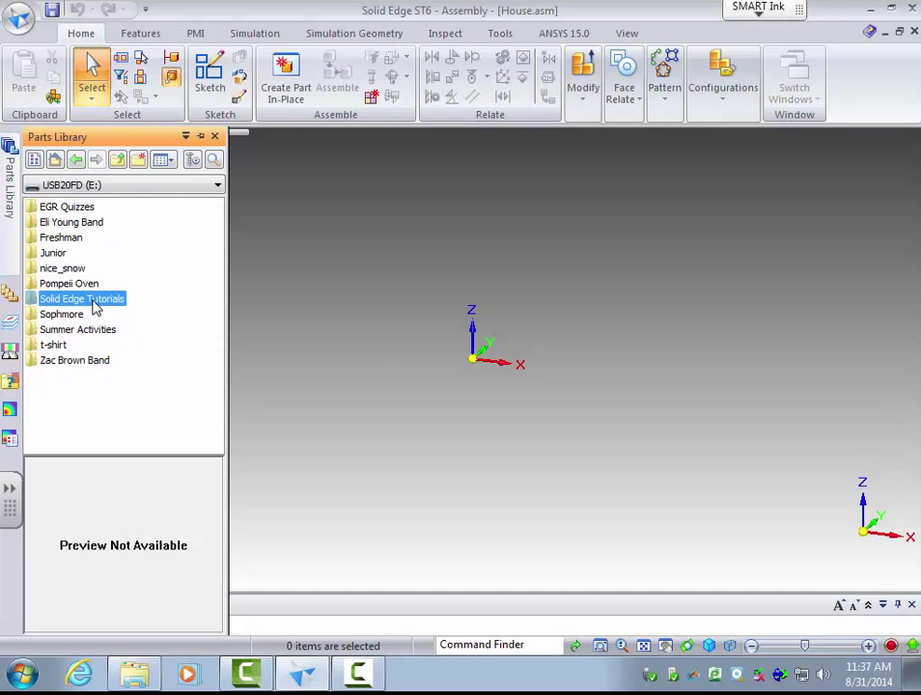
left_click(95, 306)
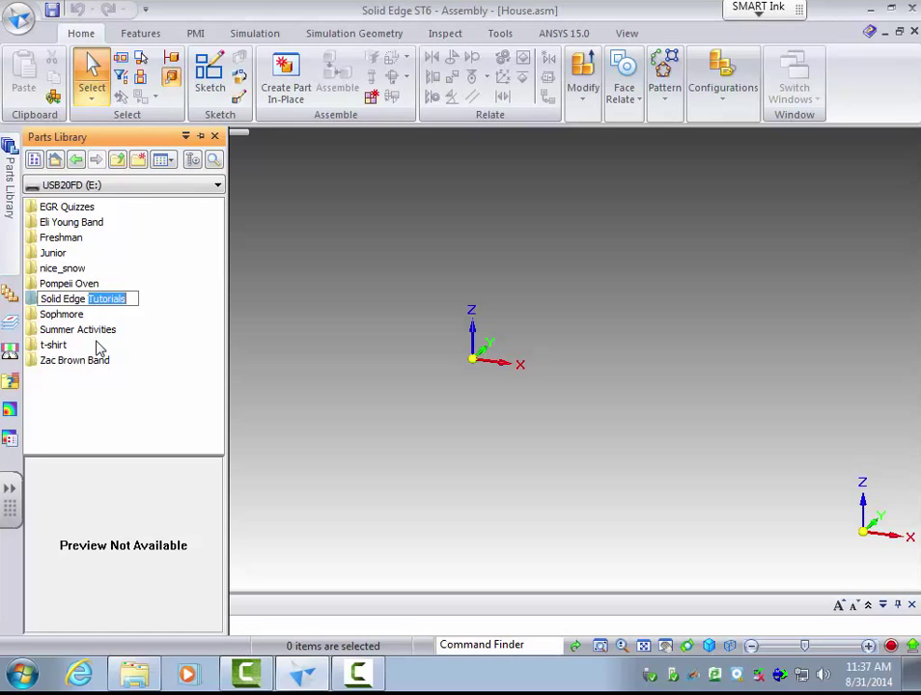
double_click(91, 300)
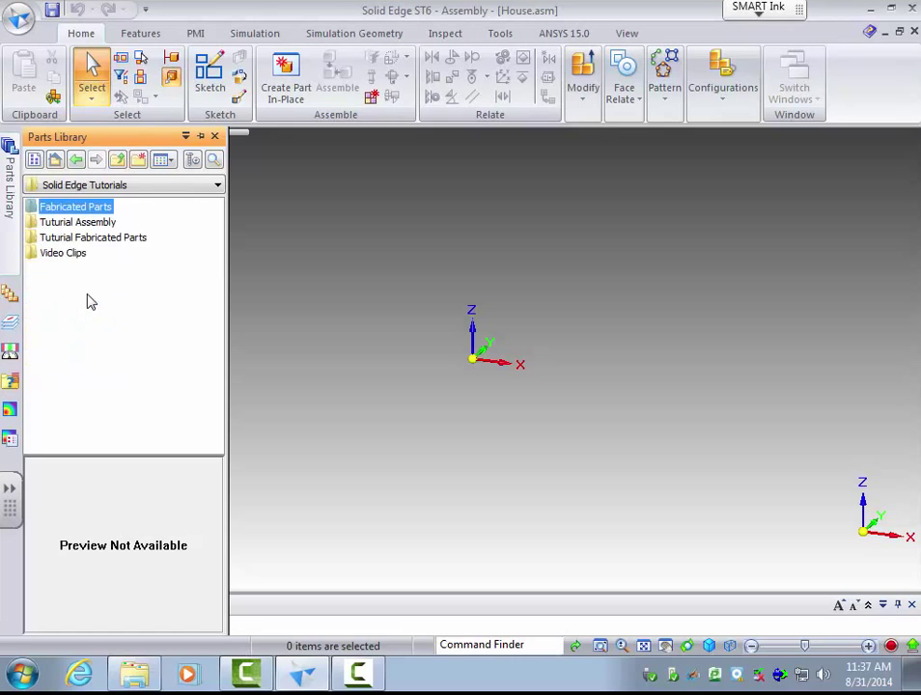
double_click(81, 214)
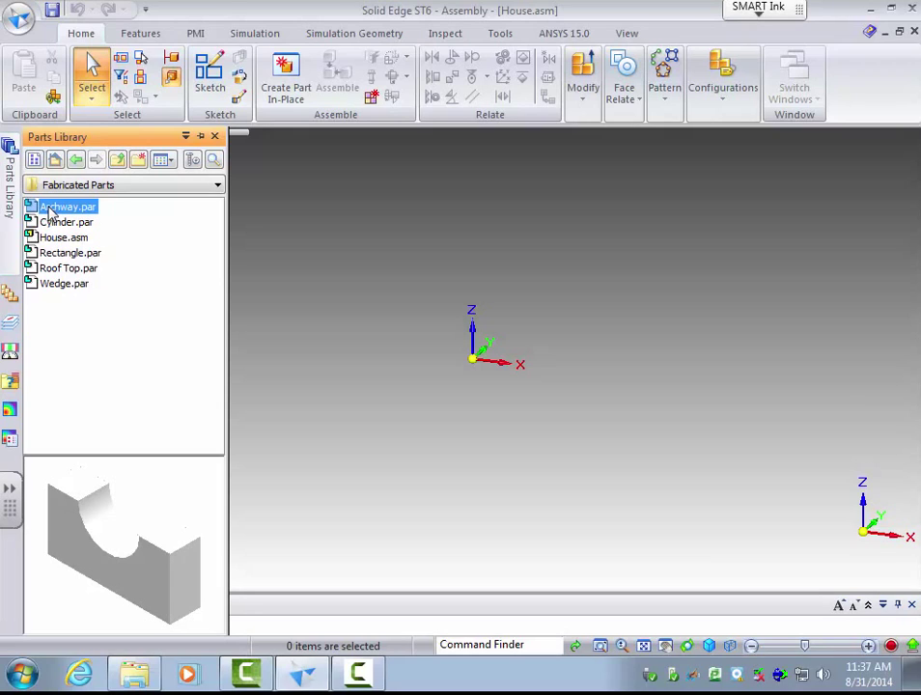
- Drag Archway.par from the Parts Library into the assembly window, creating Archway.par:1
left_click_drag(50, 213, 555, 368)
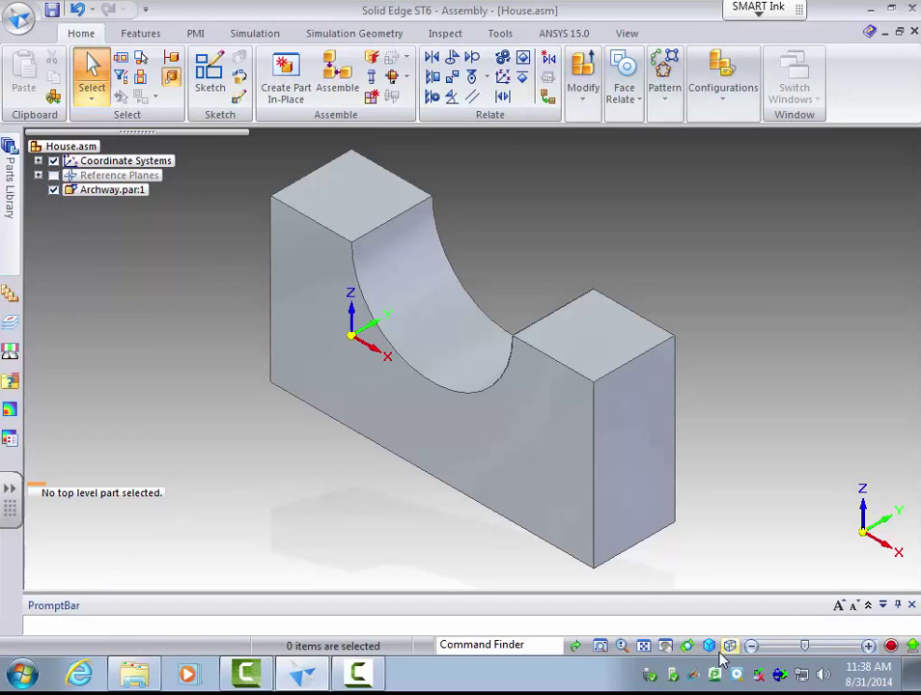
- Reset the view to ISO and rotate about X and Y so the arch cutout faces upward
left_click(687, 645)
left_click_drag(498, 379, 610, 291)
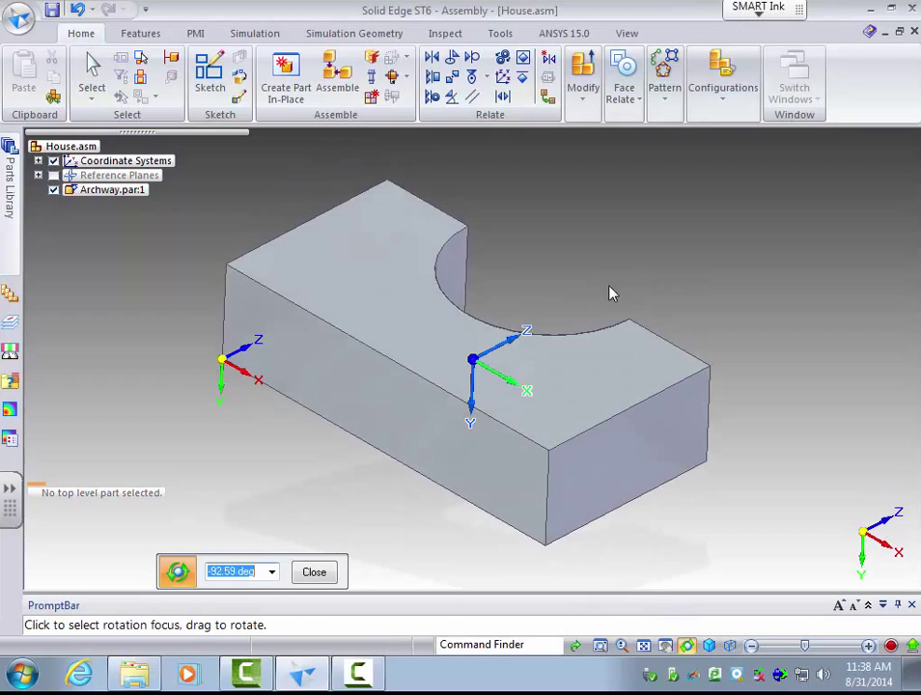
left_click_drag(526, 325, 517, 393)
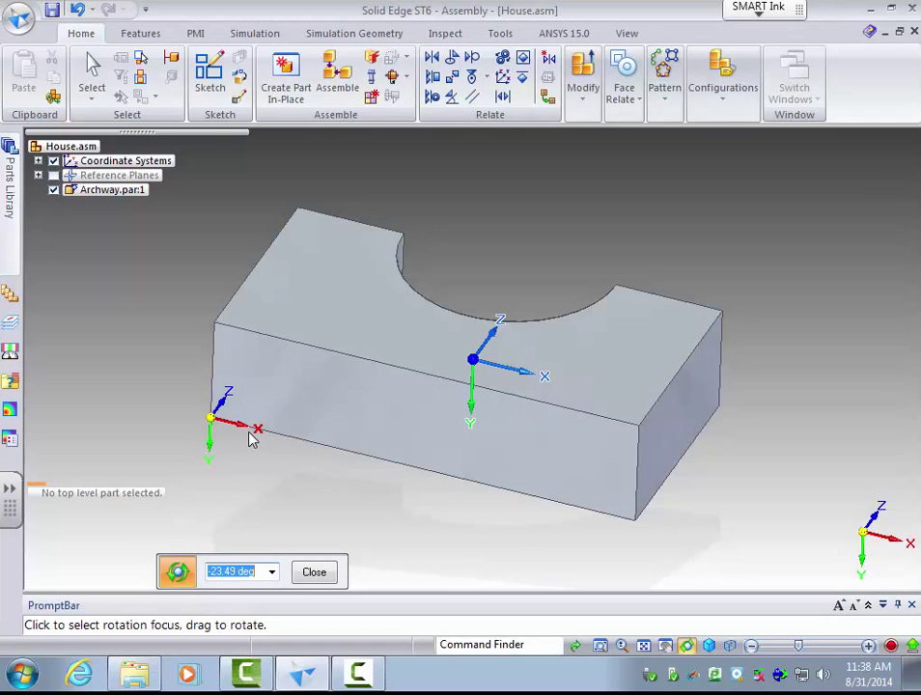
left_click(708, 644)
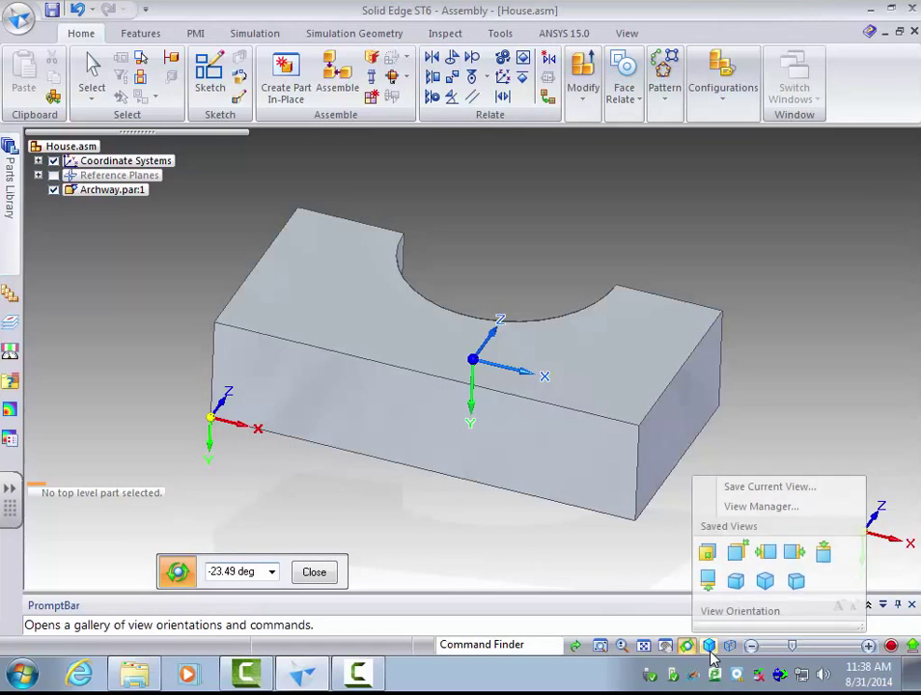
left_click(770, 583)
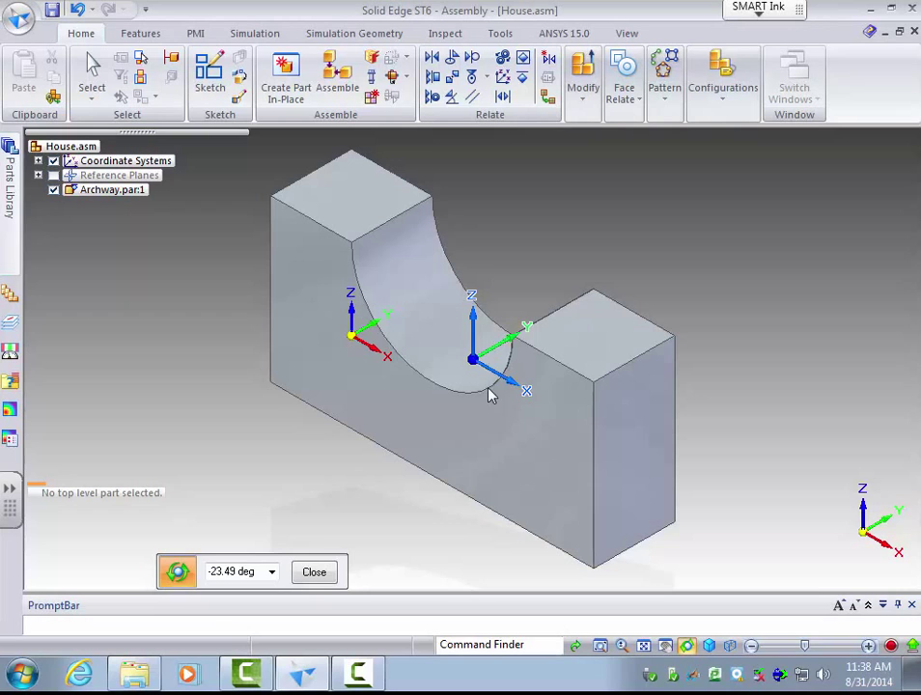
left_click_drag(506, 383, 678, 280)
left_click_drag(486, 400, 513, 406)
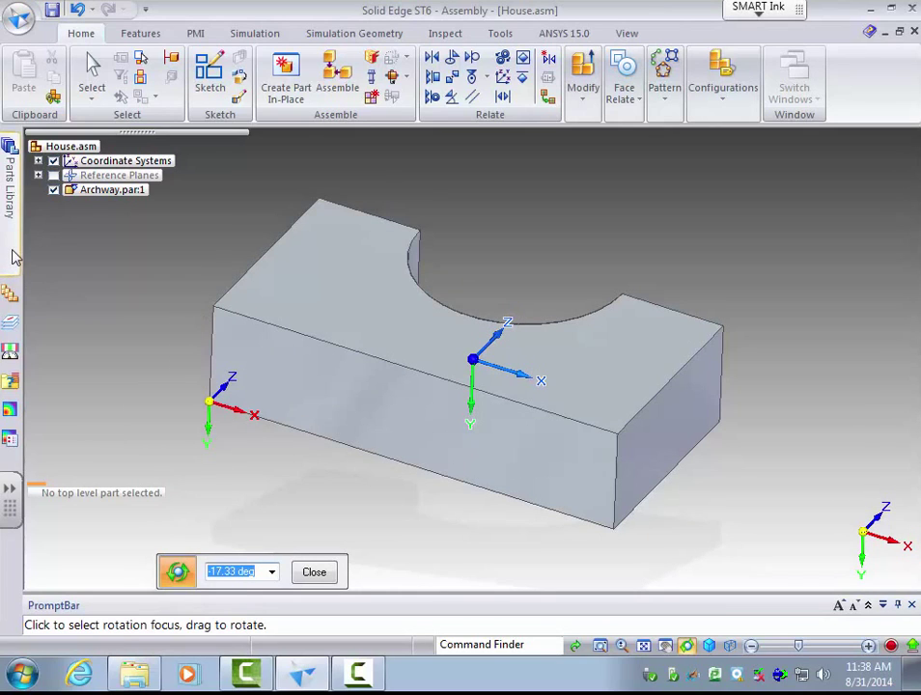
- Select Rectangle.par in the Parts Library and drag it into House.asm against the Archway
left_click(10, 189)
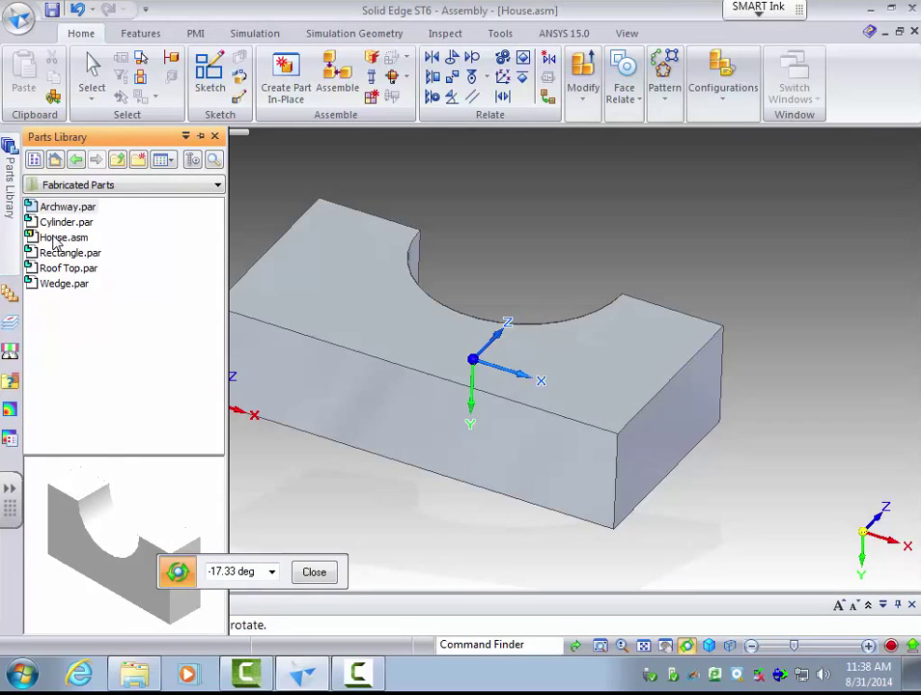
left_click(65, 271)
left_click(66, 254)
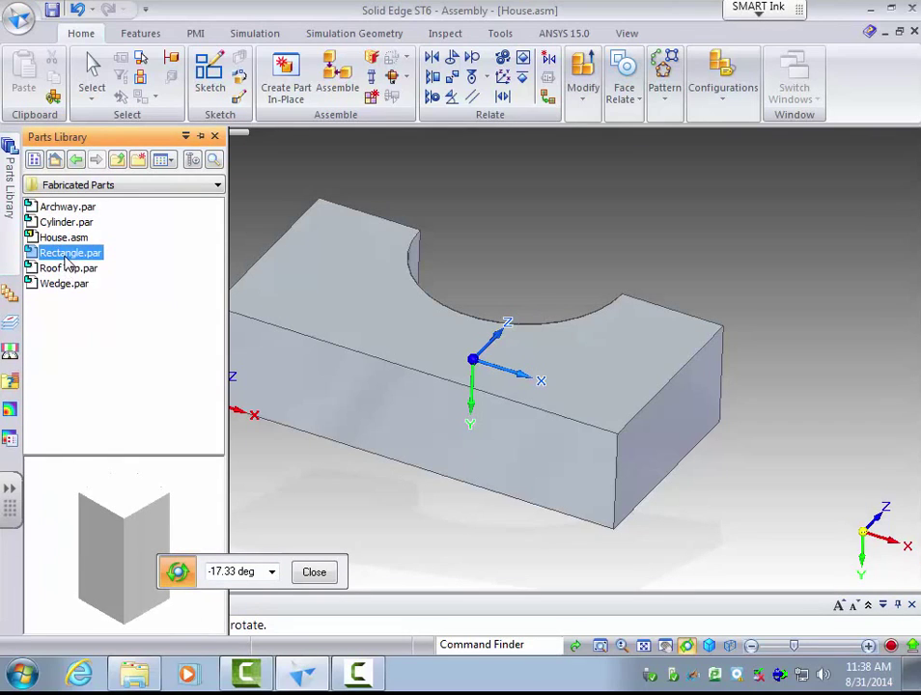
left_click_drag(66, 256, 826, 426)
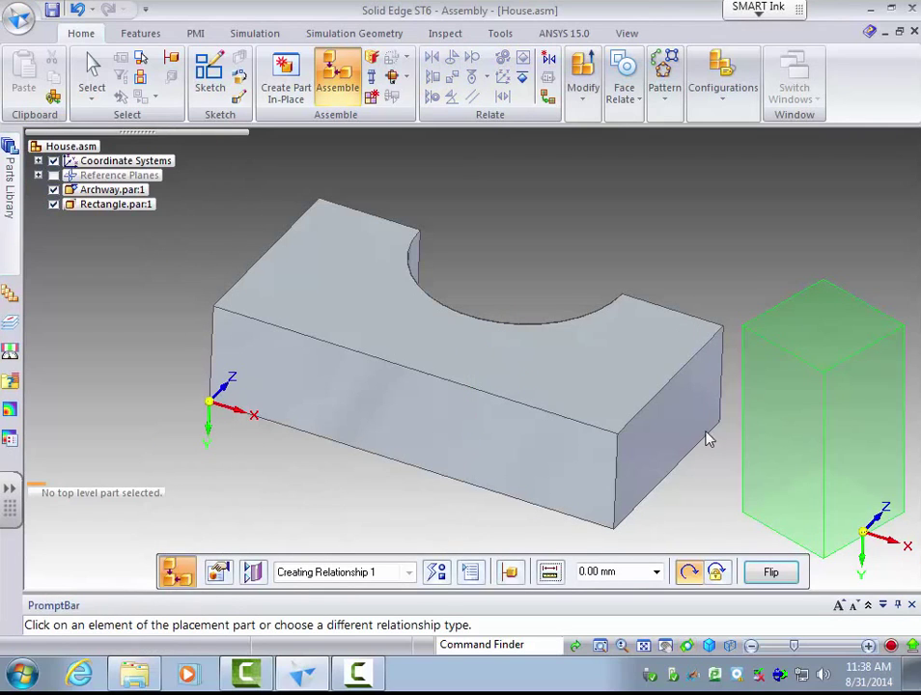